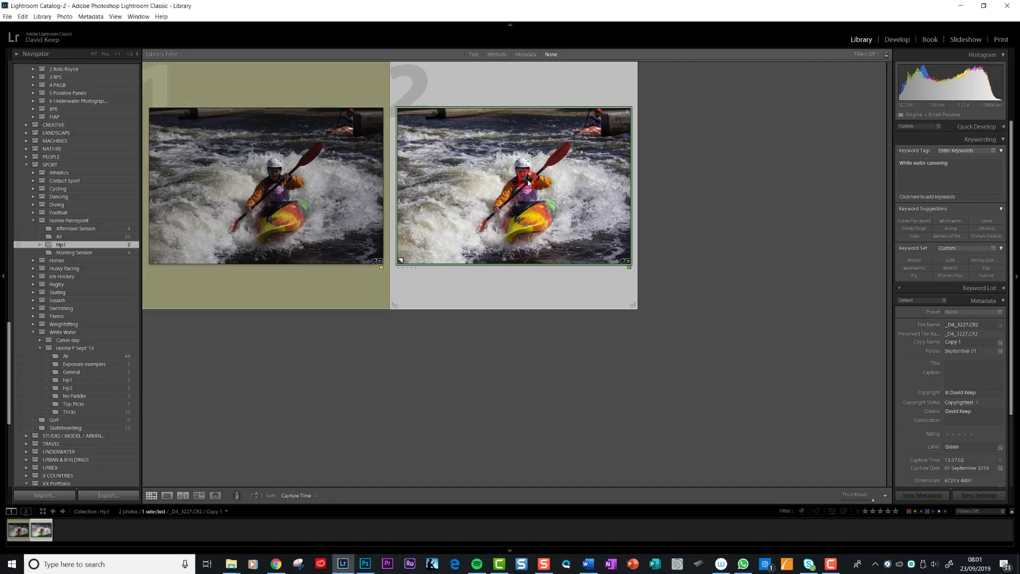
Open the selected kayak photo for developing and reset all its develop settings
{"action": "left_click", "coordinate": [896, 39]}
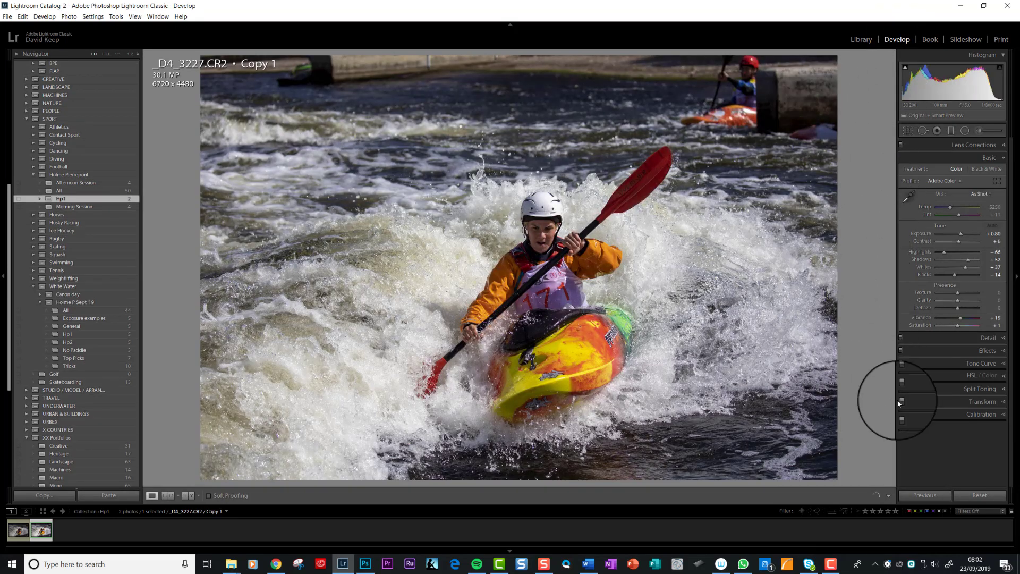
{"action": "left_click", "coordinate": [977, 496]}
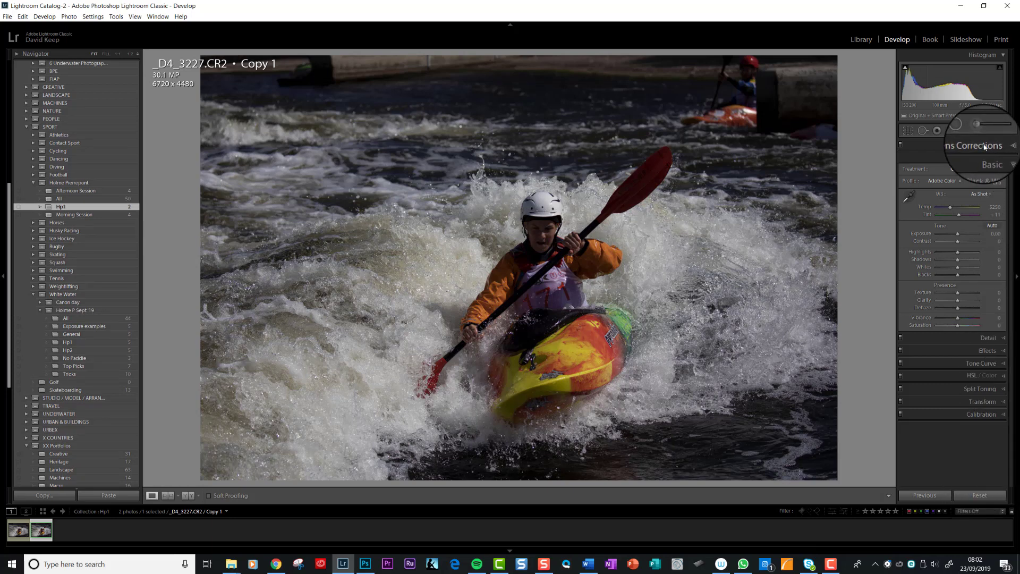
Enable Remove Chromatic Aberration and Enable Profile Corrections in Lens Corrections
{"action": "left_click", "coordinate": [1004, 145]}
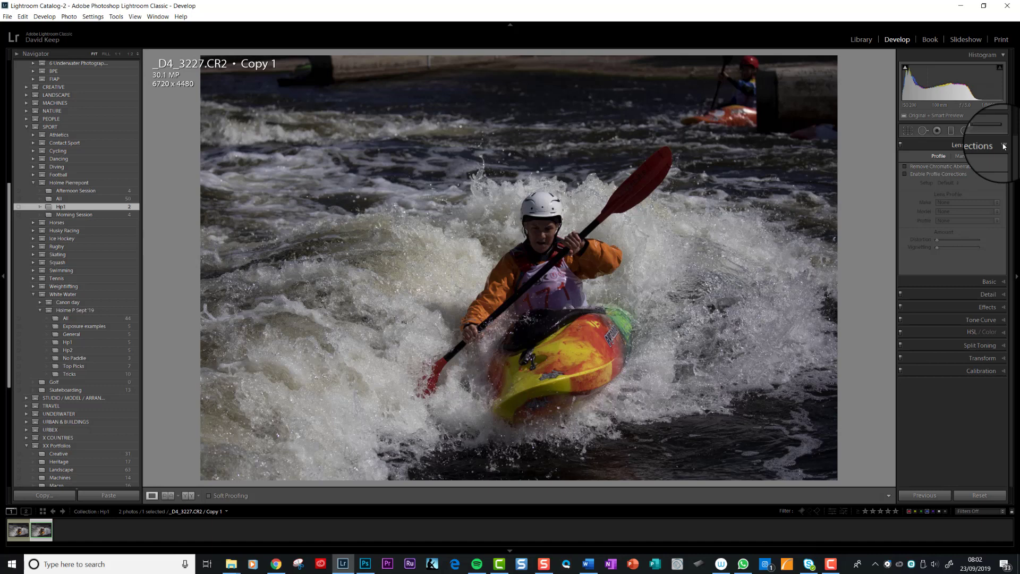
{"action": "left_click", "coordinate": [1003, 146]}
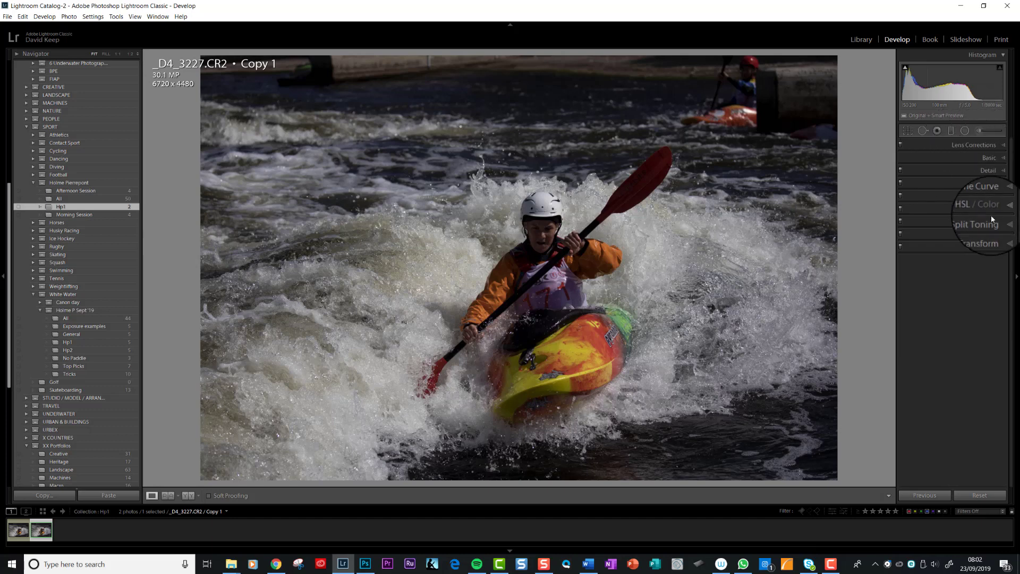
{"action": "left_click", "coordinate": [1003, 146]}
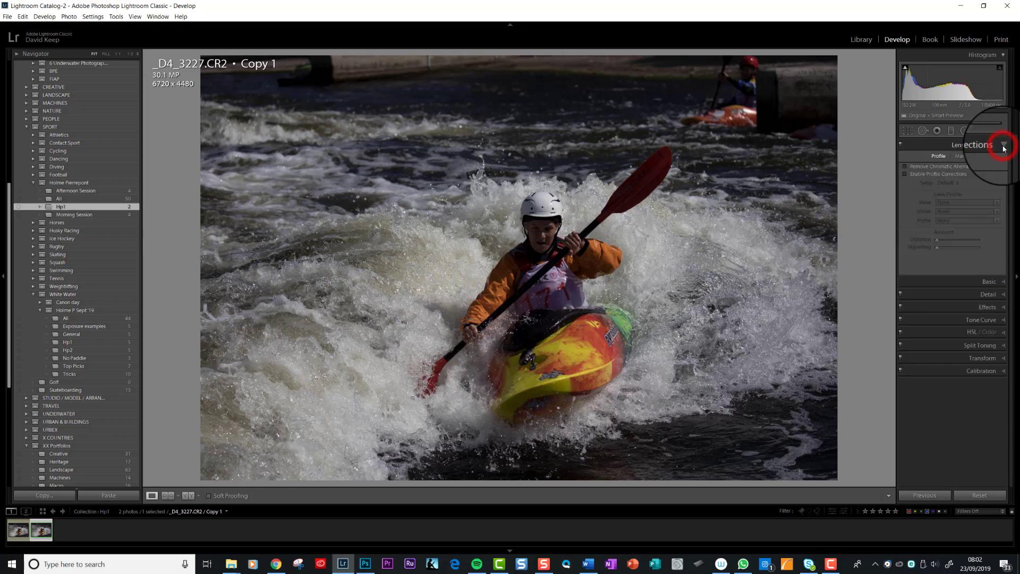
{"action": "left_click", "coordinate": [903, 165]}
{"action": "left_click", "coordinate": [904, 175]}
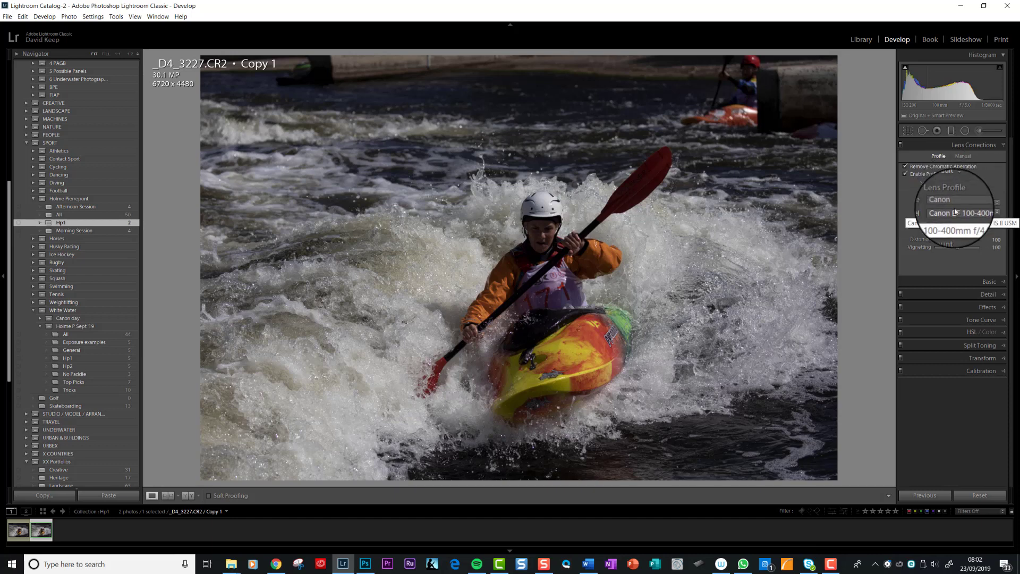
{"action": "left_click", "coordinate": [906, 174]}
{"action": "left_click", "coordinate": [905, 175]}
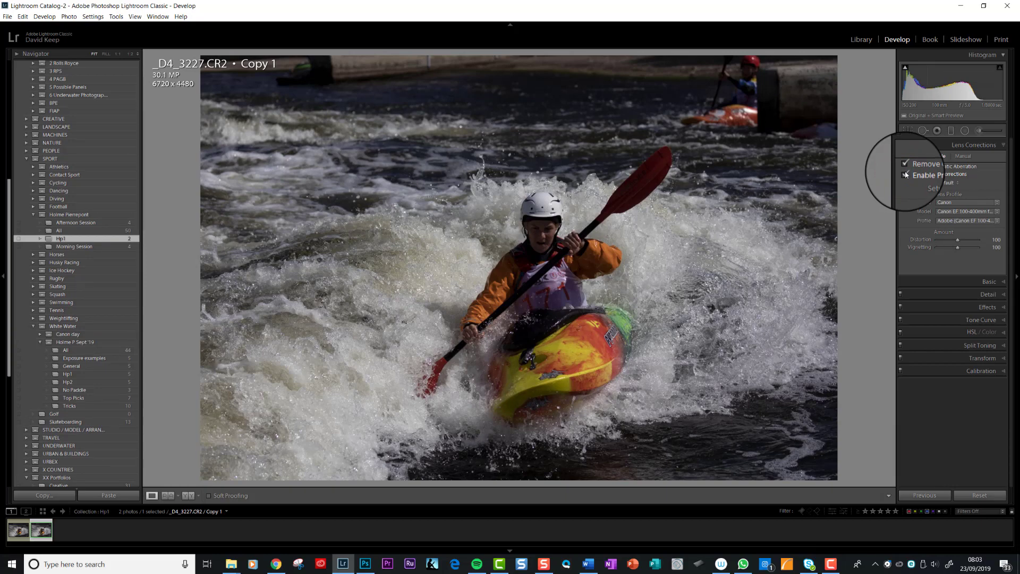
Apply Auto tone to the photo in the Basic panel
{"action": "left_click", "coordinate": [1001, 282]}
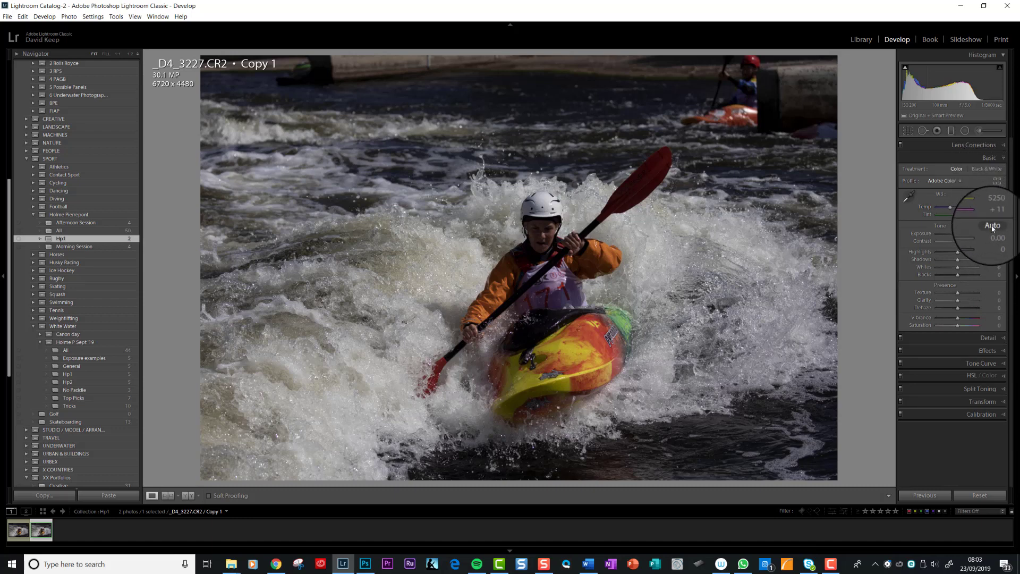
{"action": "left_click", "coordinate": [992, 226]}
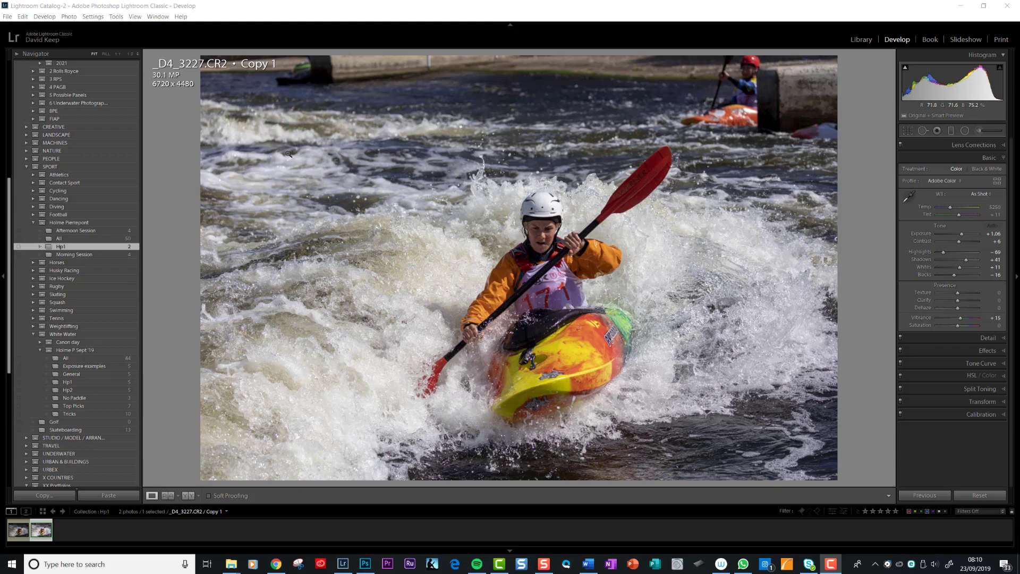
Open Crop & Straighten and set the crop aspect ratio to 1 x 1.454
{"action": "left_click", "coordinate": [907, 130]}
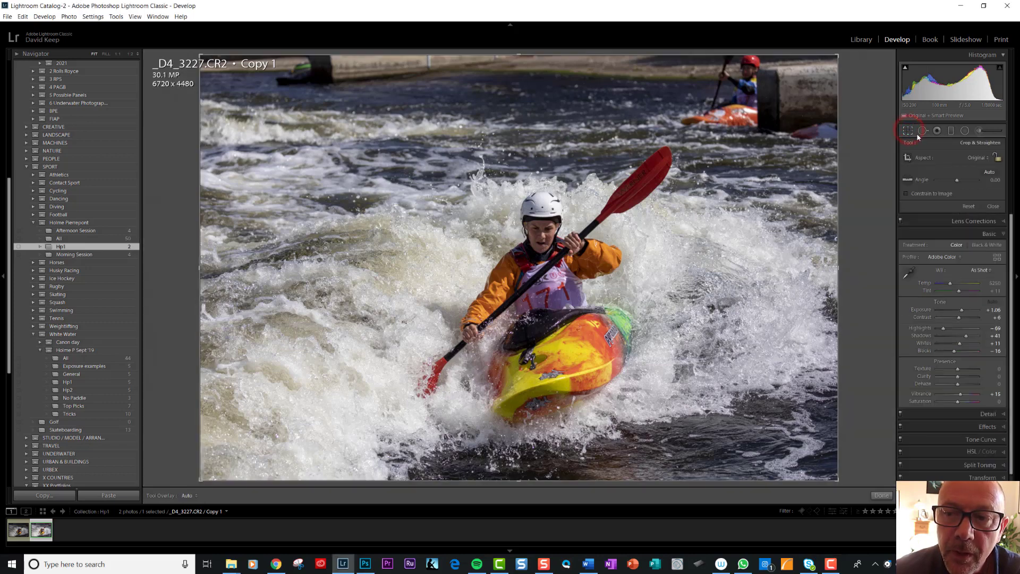
{"action": "left_click", "coordinate": [988, 158]}
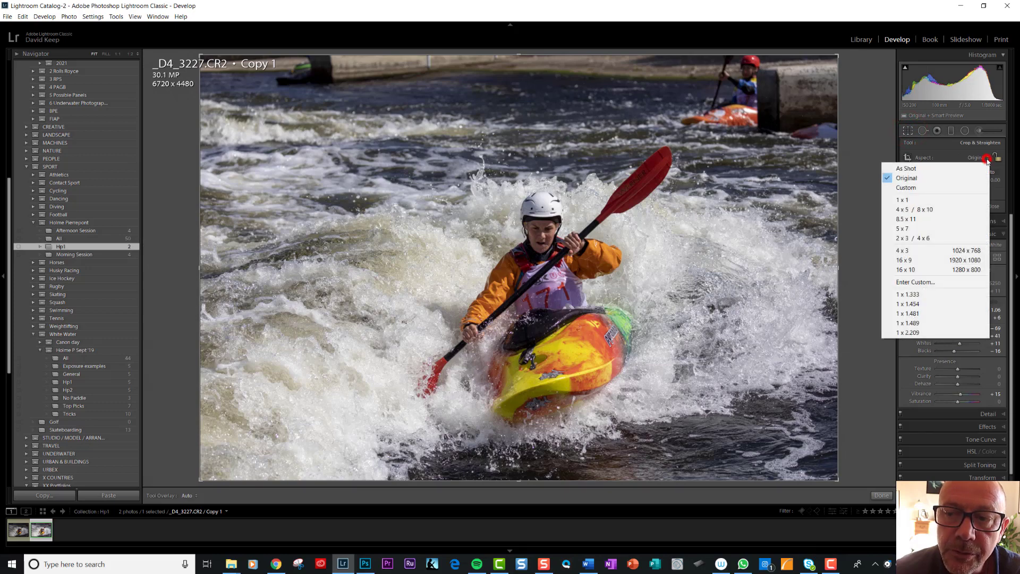
{"action": "left_click", "coordinate": [943, 304]}
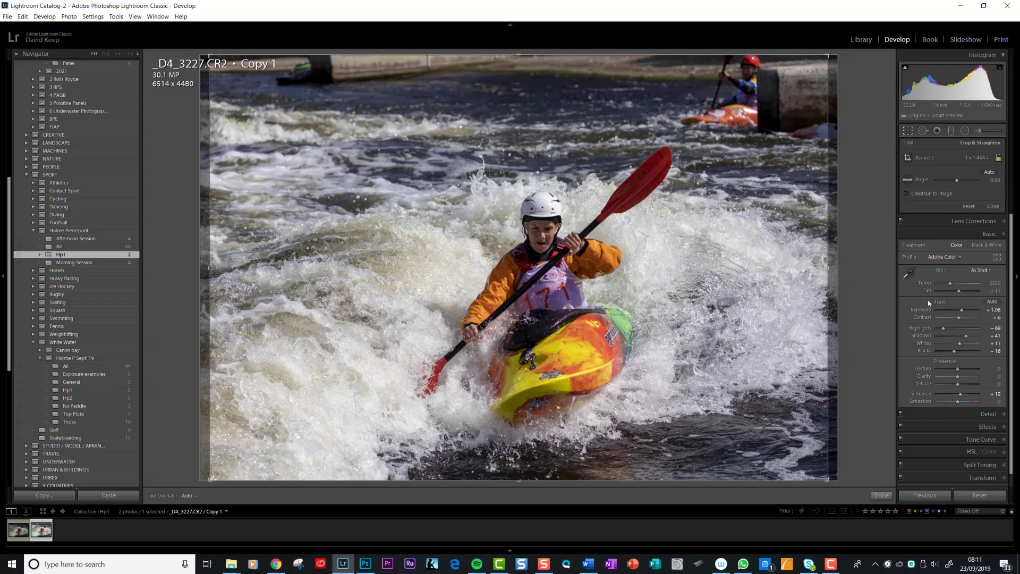
Crop tighter around the kayaker to about 5793 x 3984 pixels and confirm the crop
{"action": "left_click", "coordinate": [873, 259]}
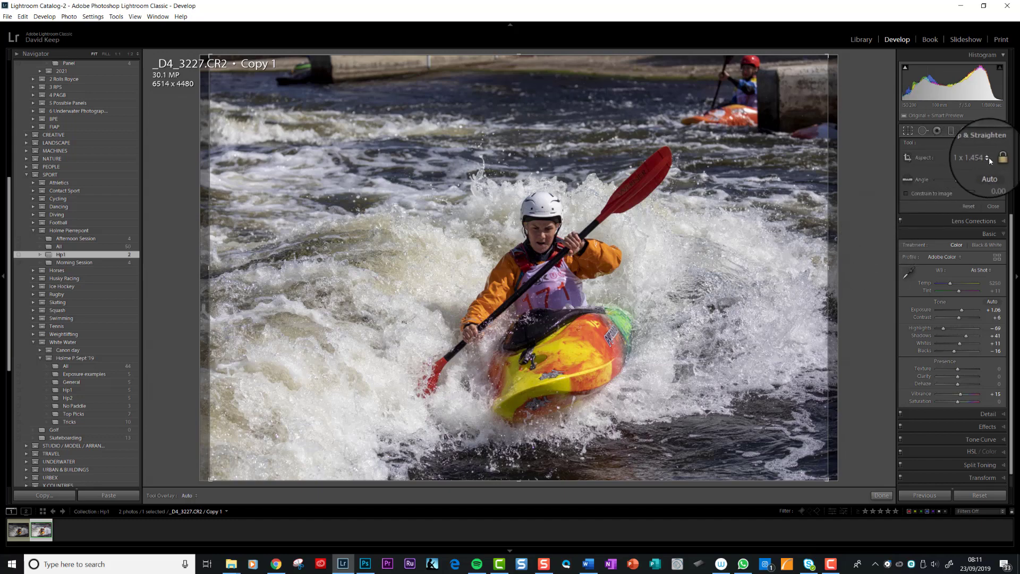
{"action": "left_click_drag", "start_coordinate": [519, 55], "coordinate": [523, 85]}
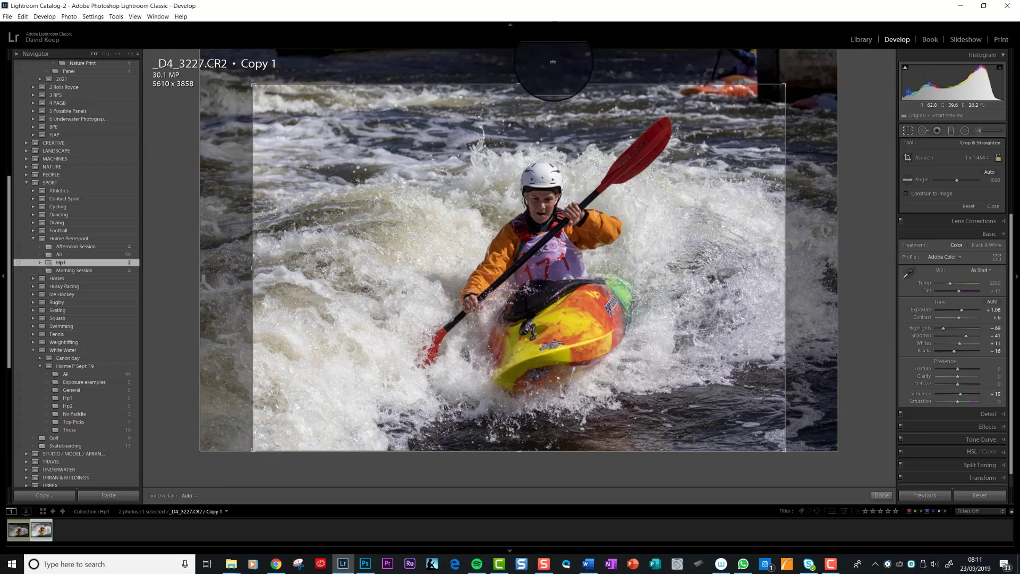
{"action": "left_click_drag", "start_coordinate": [521, 81], "coordinate": [519, 81]}
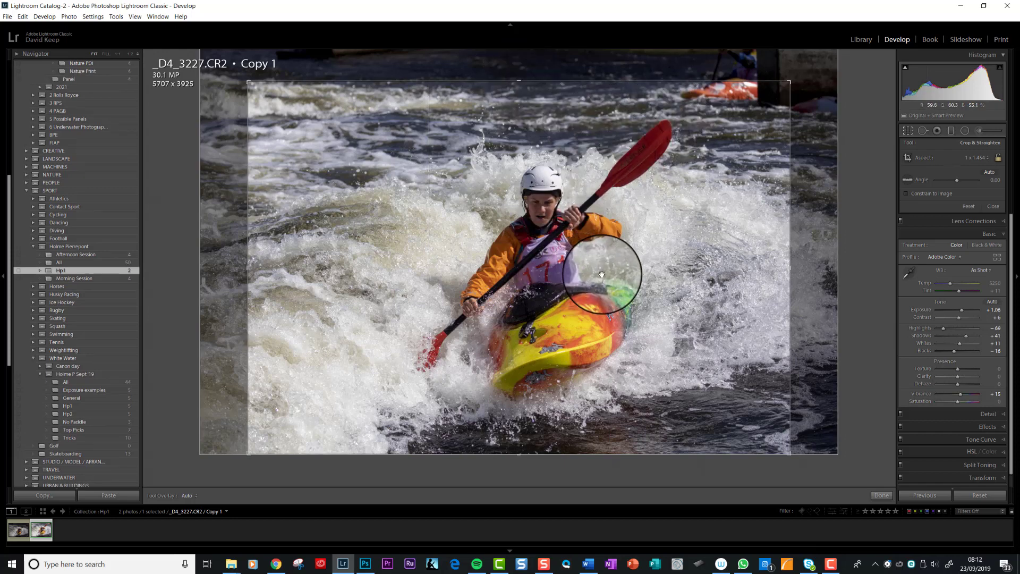
{"action": "left_click_drag", "start_coordinate": [602, 275], "coordinate": [573, 274]}
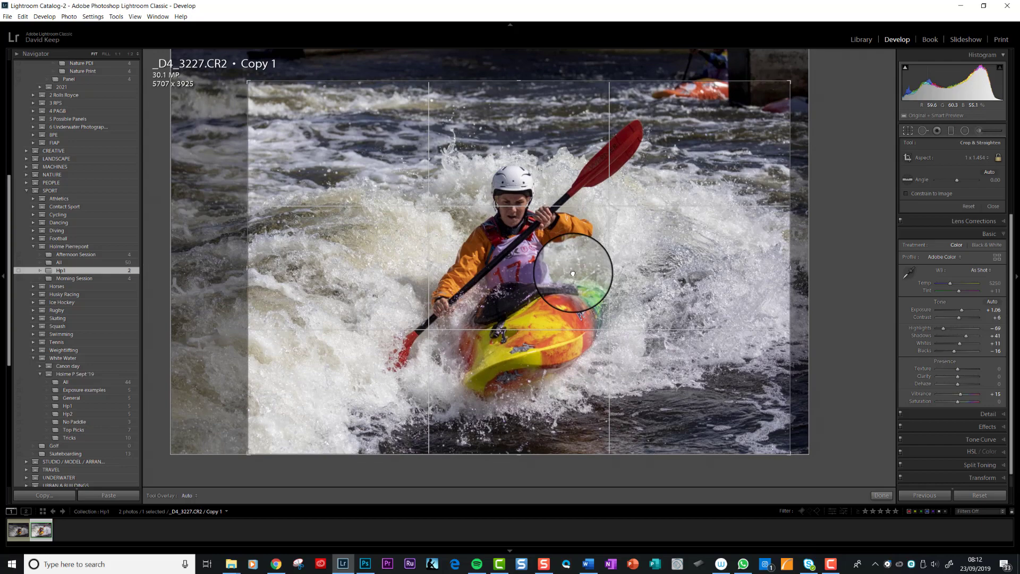
{"action": "left_click_drag", "start_coordinate": [572, 273], "coordinate": [570, 270]}
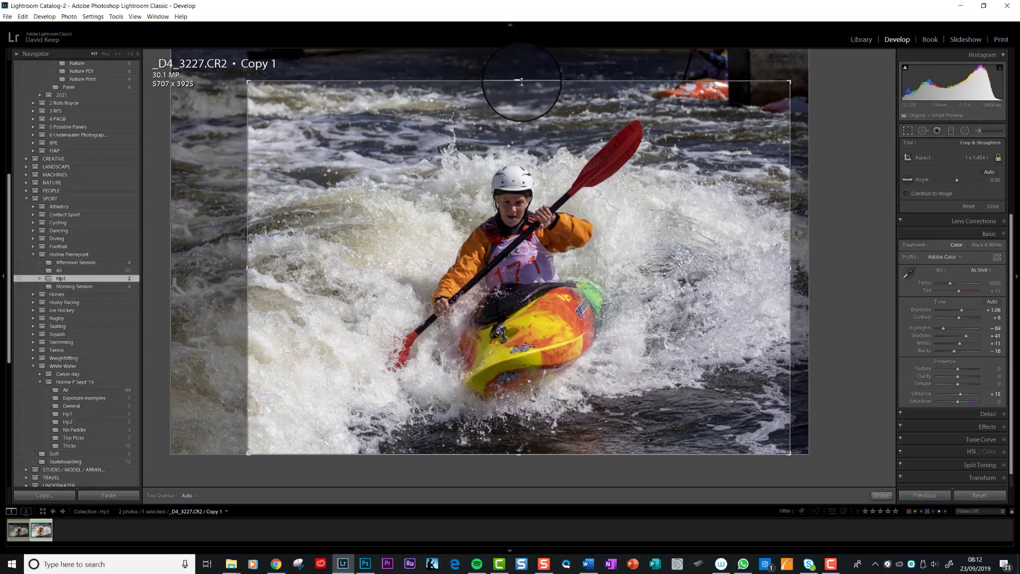
{"action": "left_click_drag", "start_coordinate": [521, 81], "coordinate": [521, 79]}
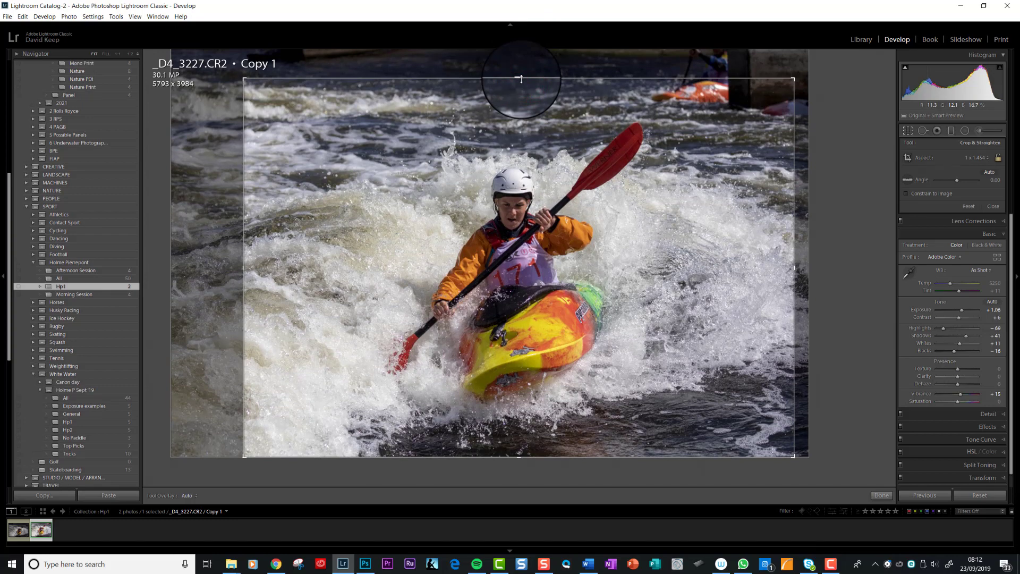
{"action": "left_click", "coordinate": [883, 495]}
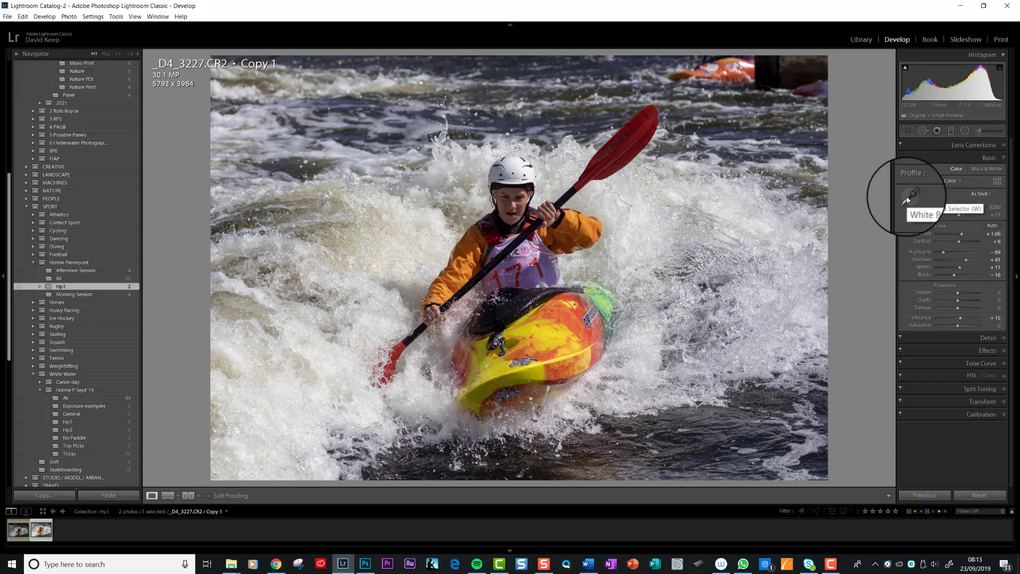
Try the Daylight white balance preset, then undo it
{"action": "left_click", "coordinate": [991, 196]}
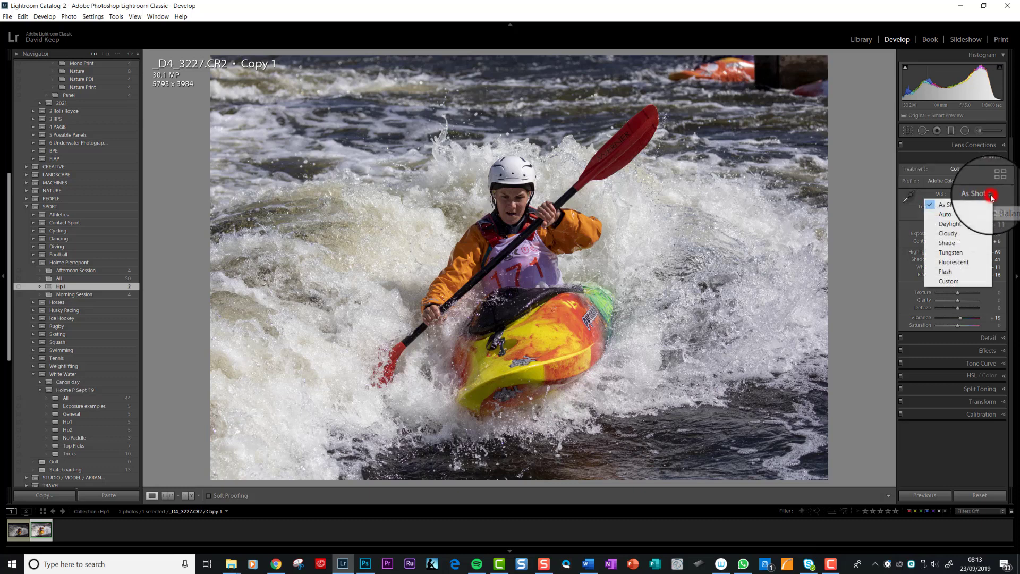
{"action": "left_click", "coordinate": [956, 224]}
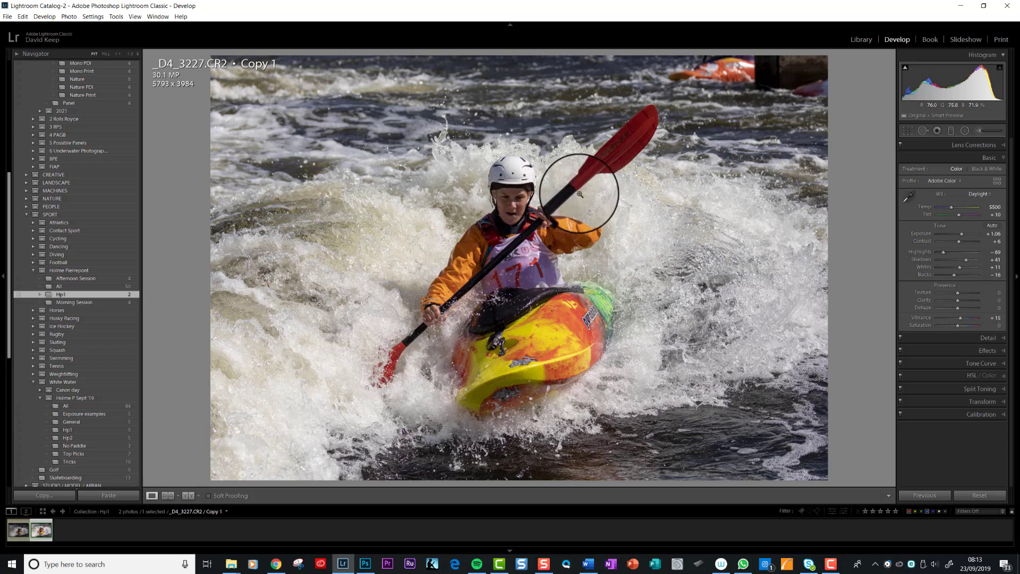
{"action": "key", "text": "ctrl+z"}
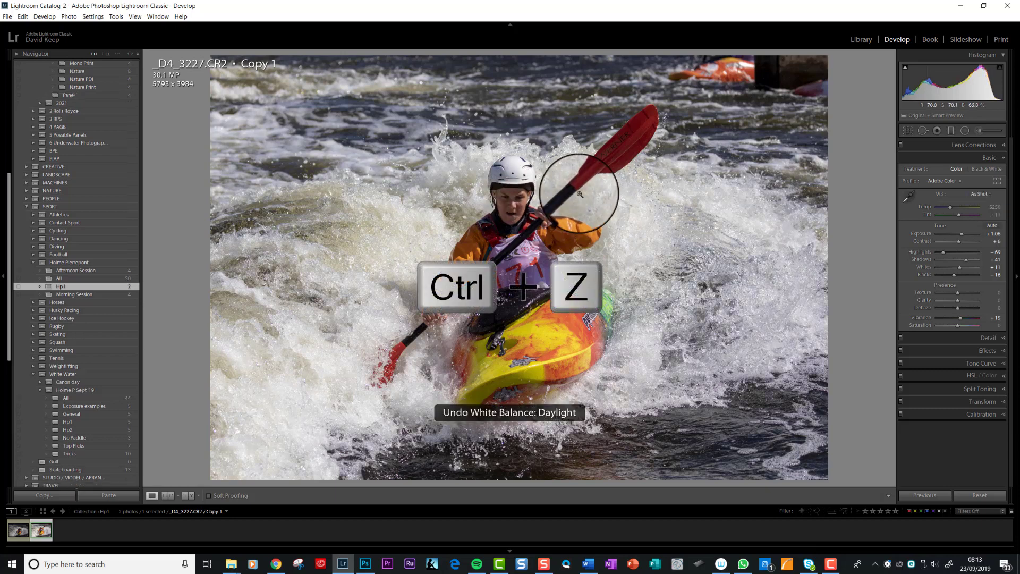
Sample white balance from the kayaker's white helmet, then undo the change
{"action": "left_click", "coordinate": [910, 197]}
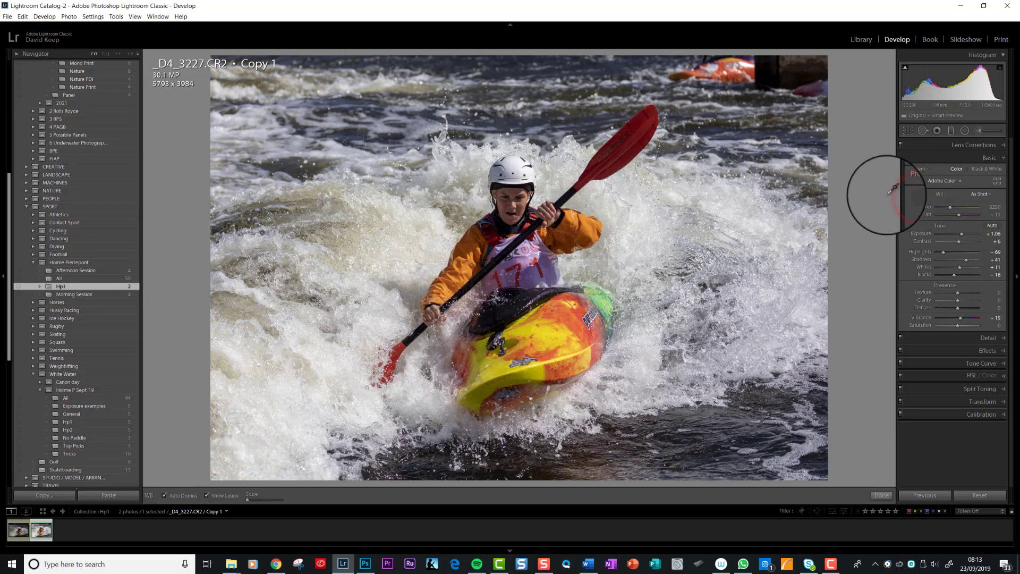
{"action": "left_click", "coordinate": [511, 170]}
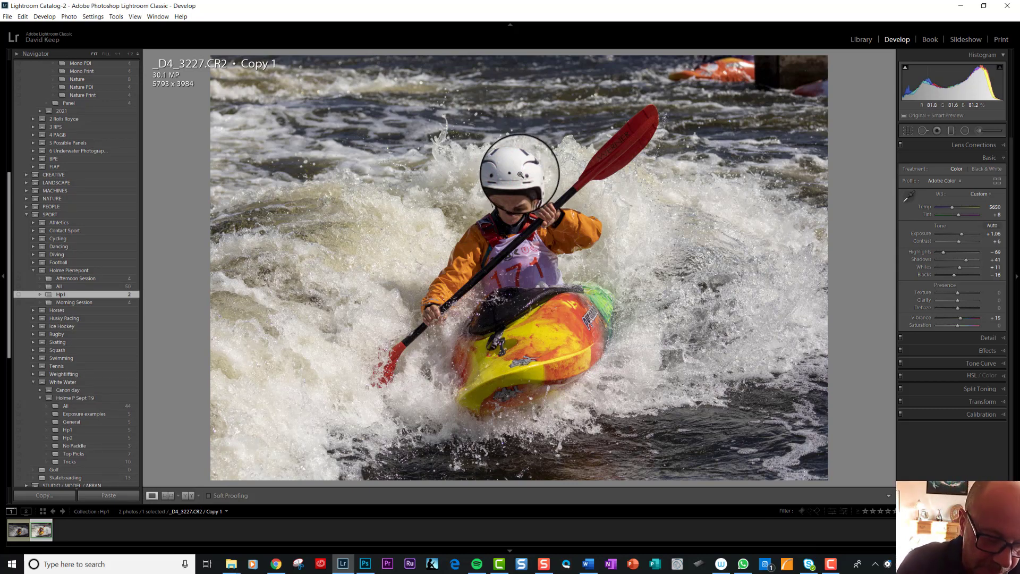
{"action": "key", "text": "ctrl+z"}
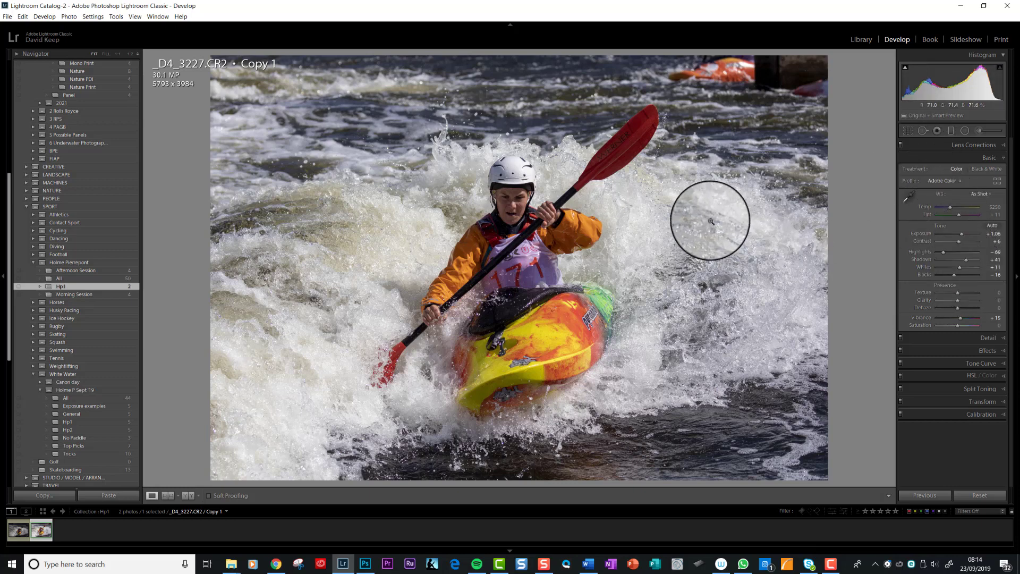
Preview highlight clipping while moving the Whites slider down to -100 and back
{"action": "left_click", "coordinate": [961, 271], "text": "alt"}
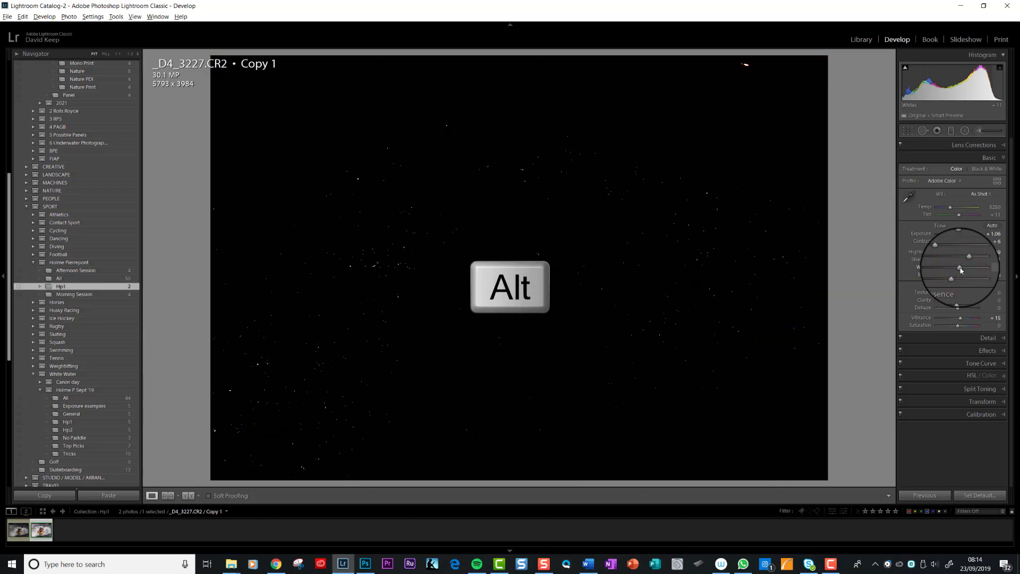
{"action": "mouse_move", "coordinate": [961, 270]}
{"action": "left_mouse_down"}
{"action": "mouse_move", "coordinate": [974, 269]}
{"action": "mouse_move", "coordinate": [961, 269]}
{"action": "left_mouse_up"}
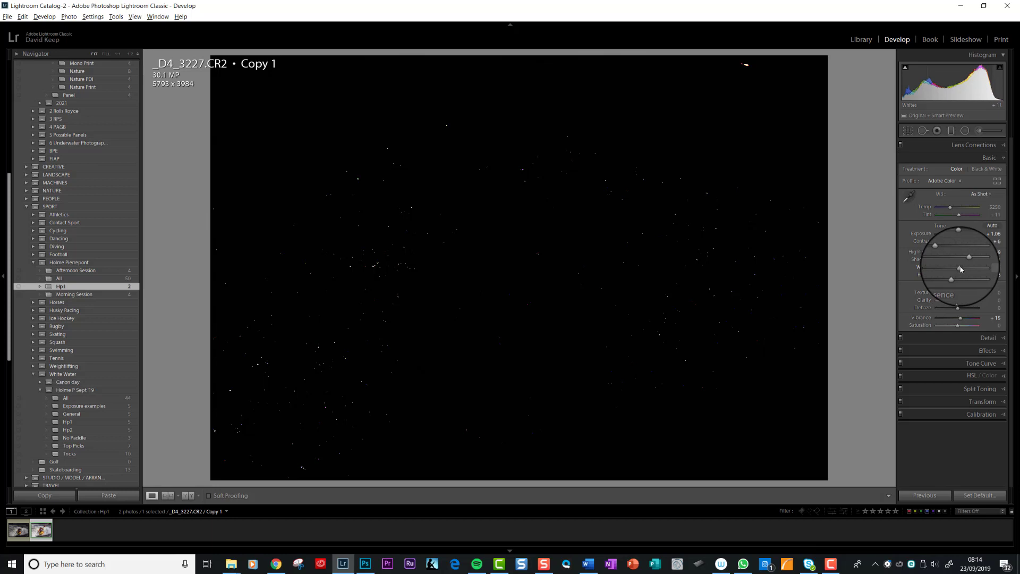
{"action": "left_click_drag", "start_coordinate": [961, 269], "coordinate": [937, 272]}
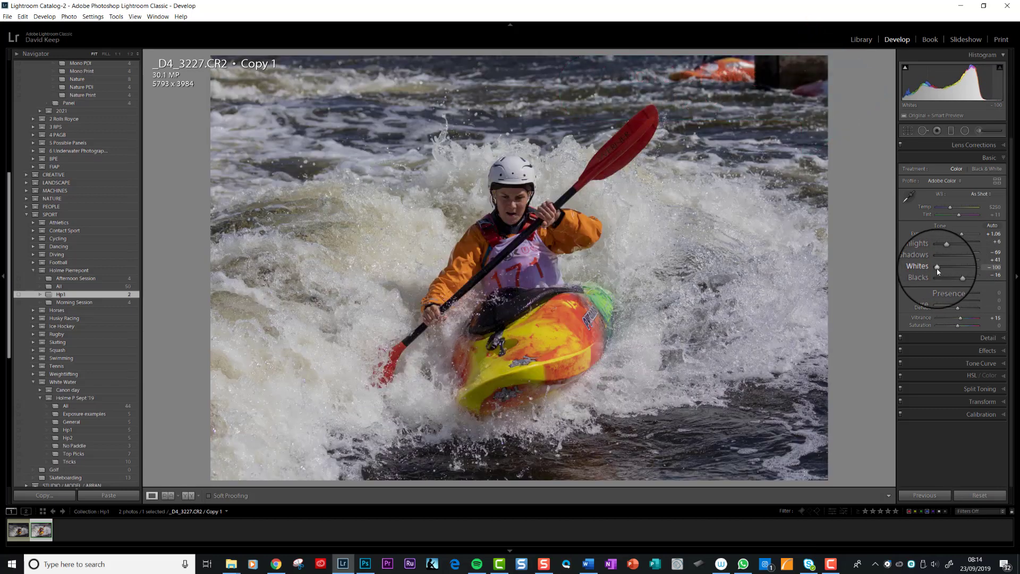
{"action": "key", "text": "alt"}
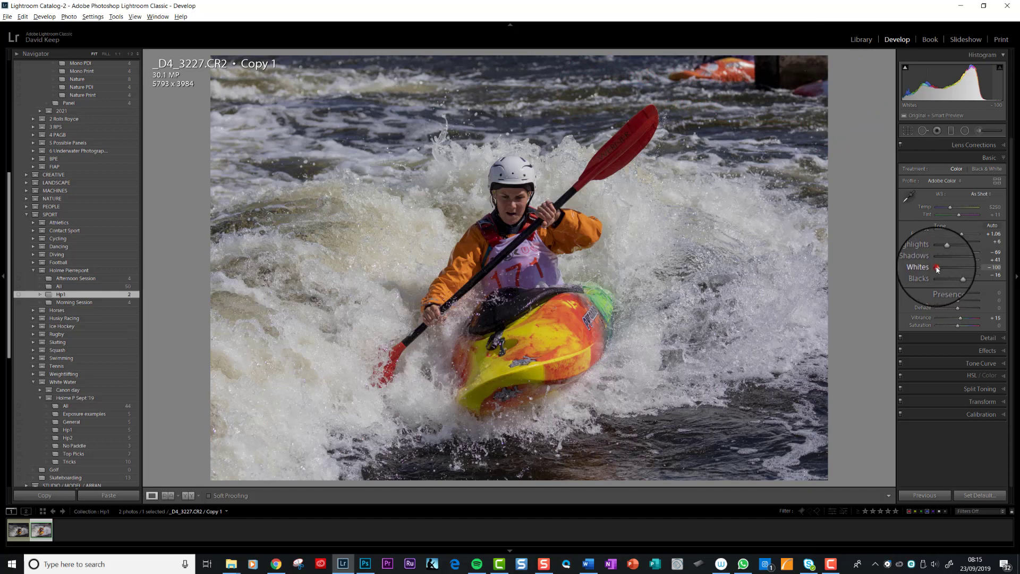
{"action": "left_click_drag", "start_coordinate": [937, 269], "coordinate": [959, 269]}
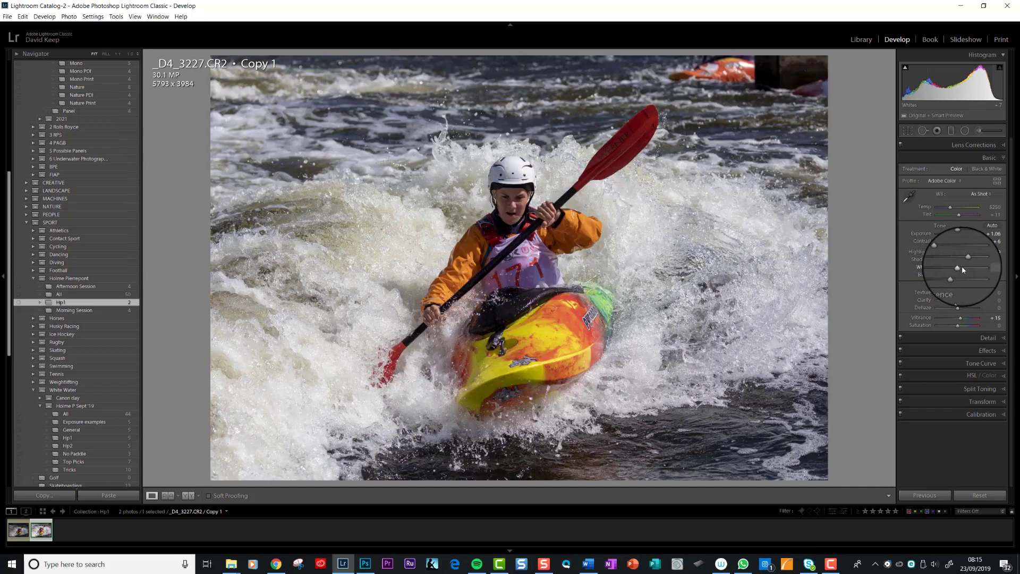
Set Whites to 100, then undo the change
{"action": "left_click", "coordinate": [998, 267]}
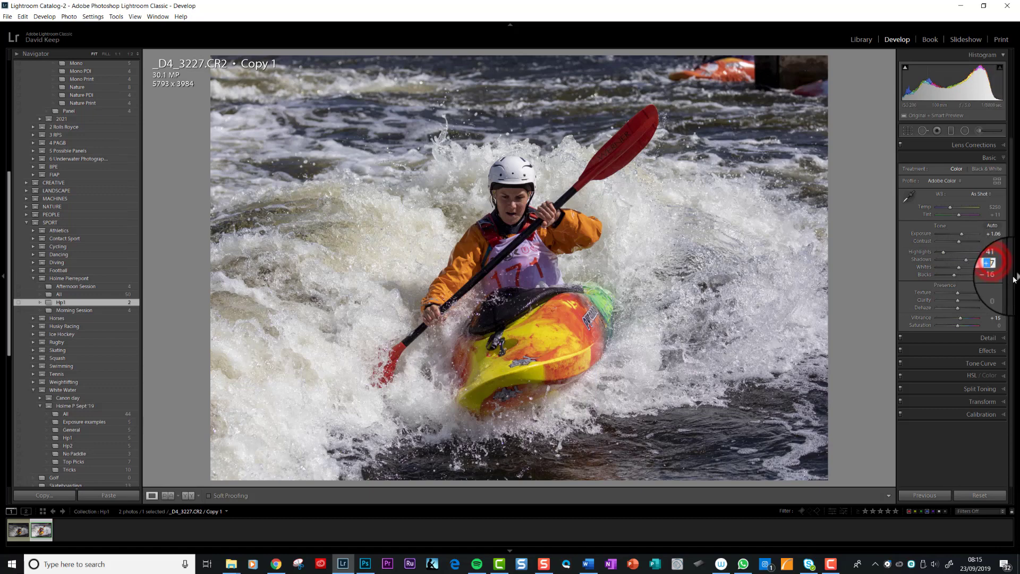
{"action": "type", "text": "100"}
{"action": "key", "text": "Return"}
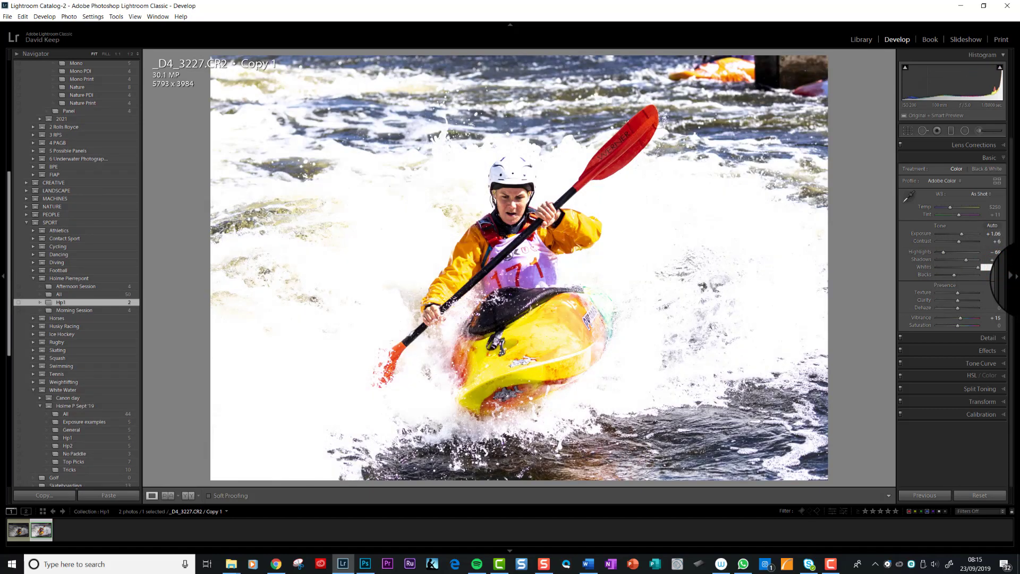
{"action": "key", "text": "ctrl+z"}
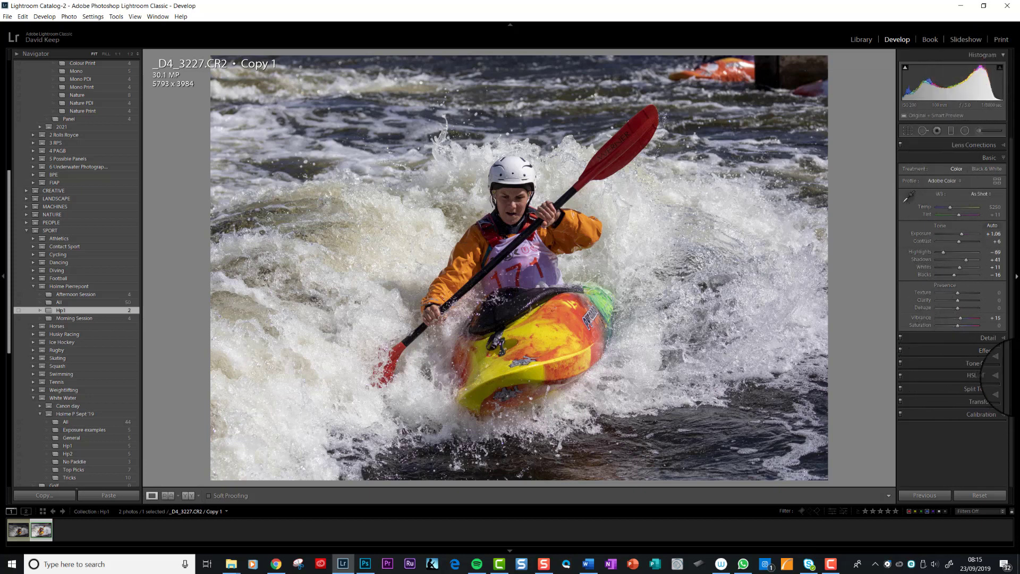
Expand the Detail panel and lower the sharpening Amount to about 25
{"action": "left_click", "coordinate": [1004, 338]}
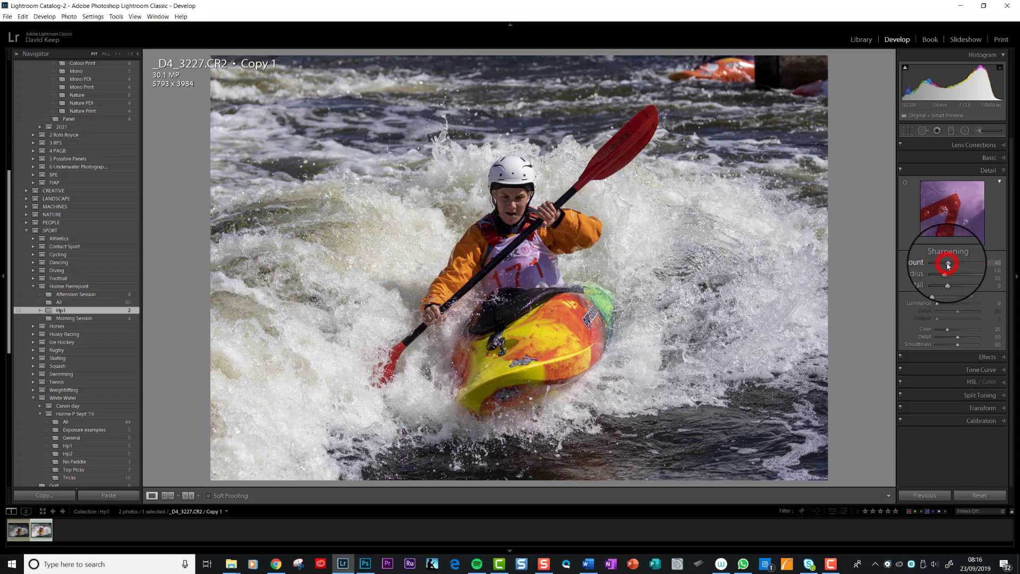
{"action": "left_click_drag", "start_coordinate": [948, 264], "coordinate": [944, 265]}
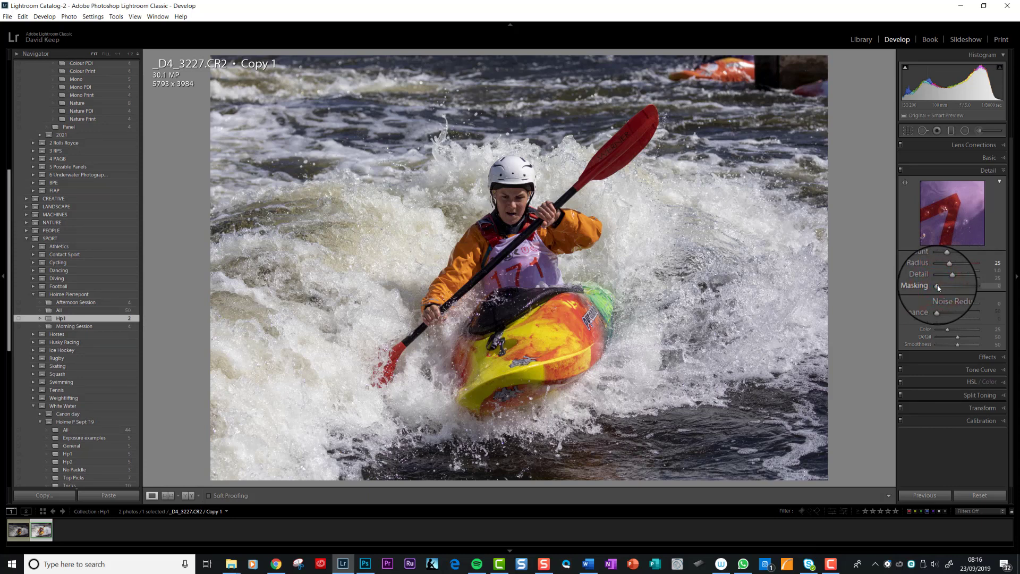
Raise the sharpening Masking to 72 while previewing the mask, then collapse the Detail panel
{"action": "left_click", "coordinate": [937, 288], "text": "alt"}
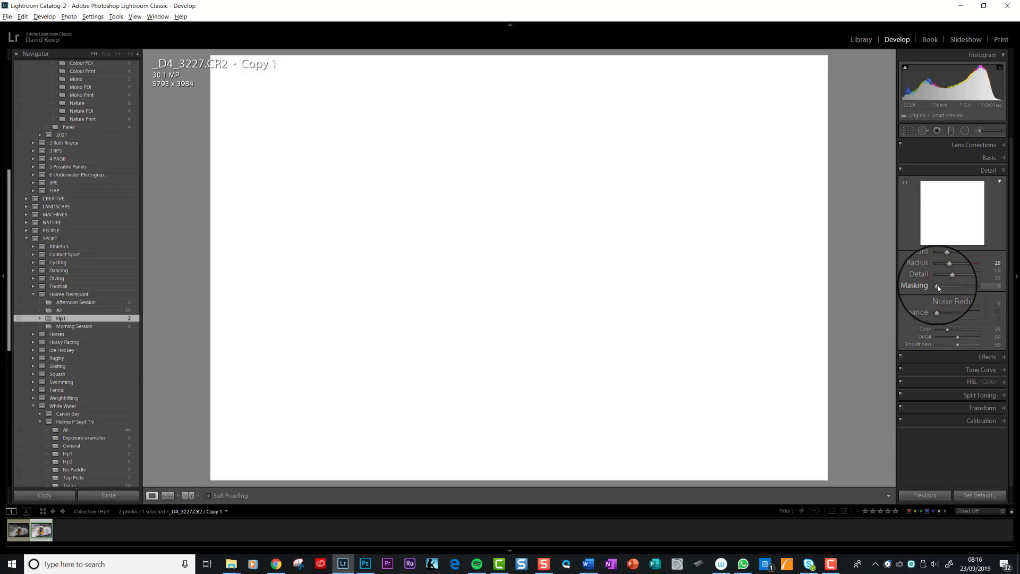
{"action": "left_click_drag", "start_coordinate": [937, 287], "coordinate": [967, 287]}
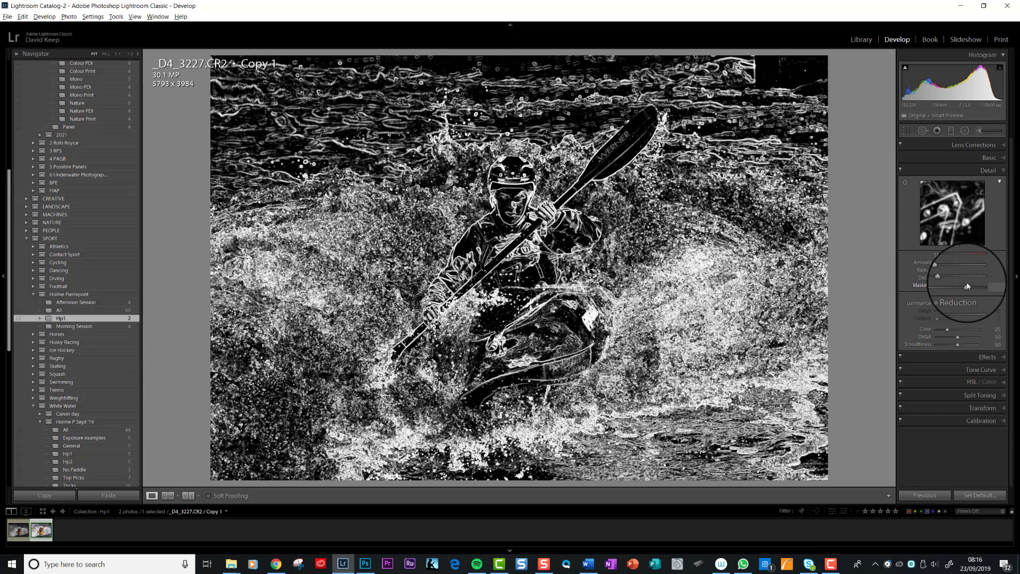
{"action": "left_click_drag", "start_coordinate": [967, 286], "coordinate": [968, 285]}
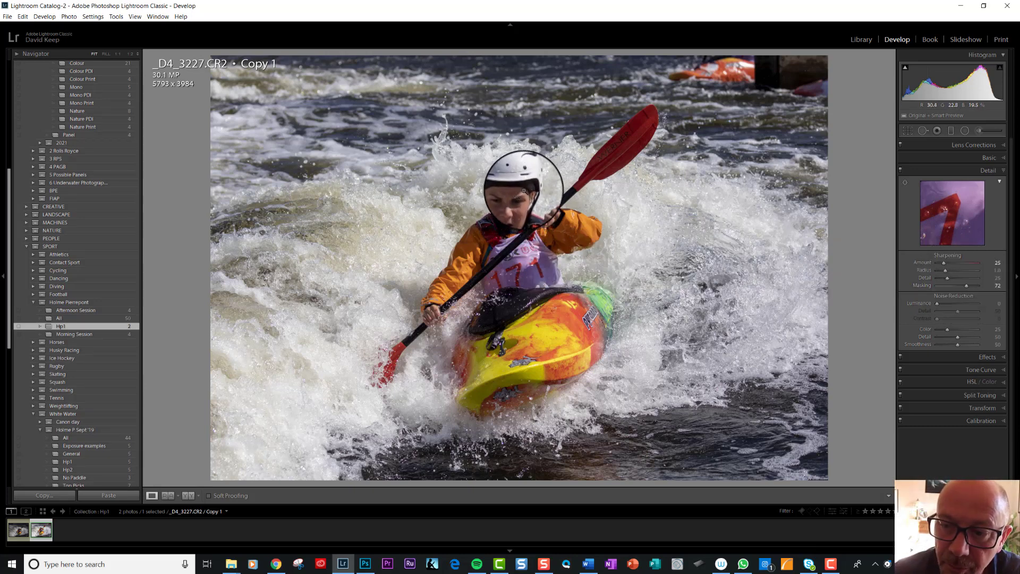
{"action": "left_click", "coordinate": [1005, 171]}
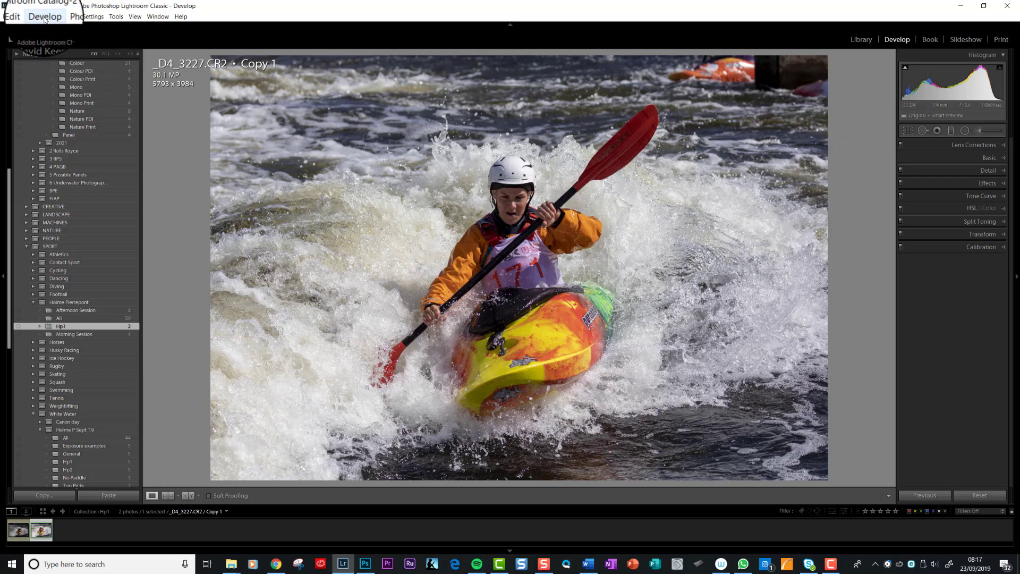
Send the photo to Adobe Photoshop CC for editing
{"action": "left_click", "coordinate": [20, 18]}
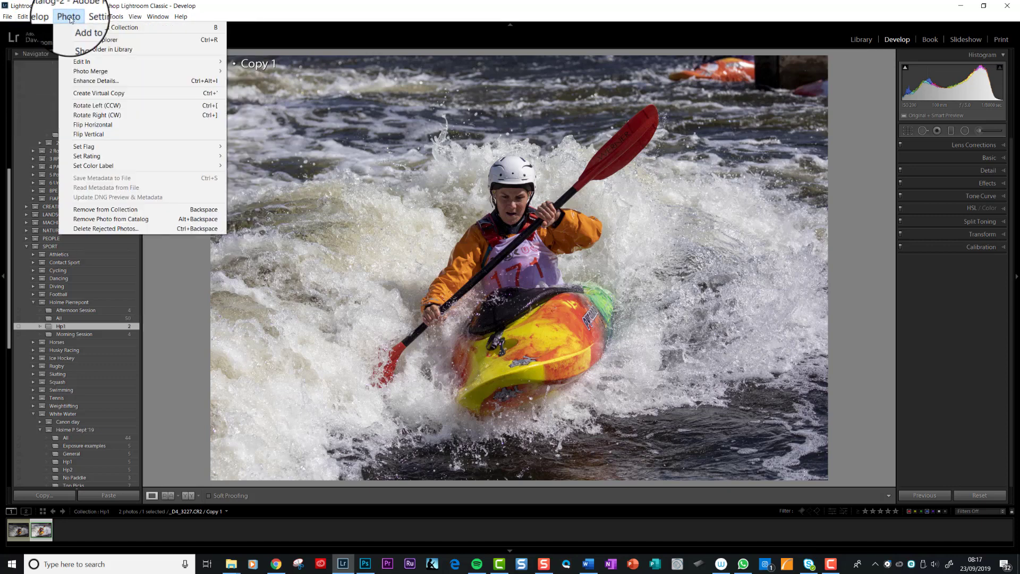
{"action": "mouse_move", "coordinate": [80, 64]}
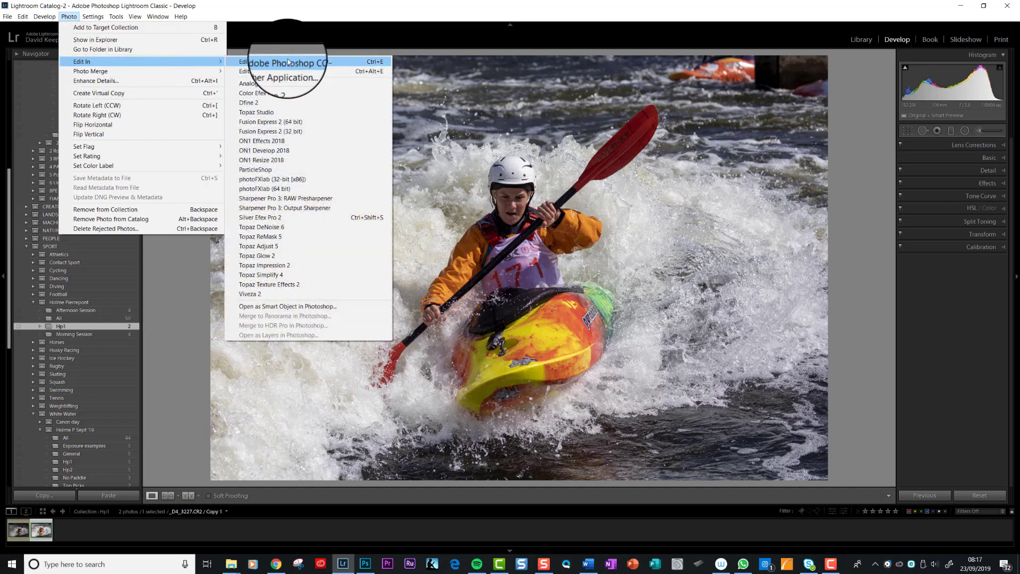
{"action": "left_click", "coordinate": [402, 39]}
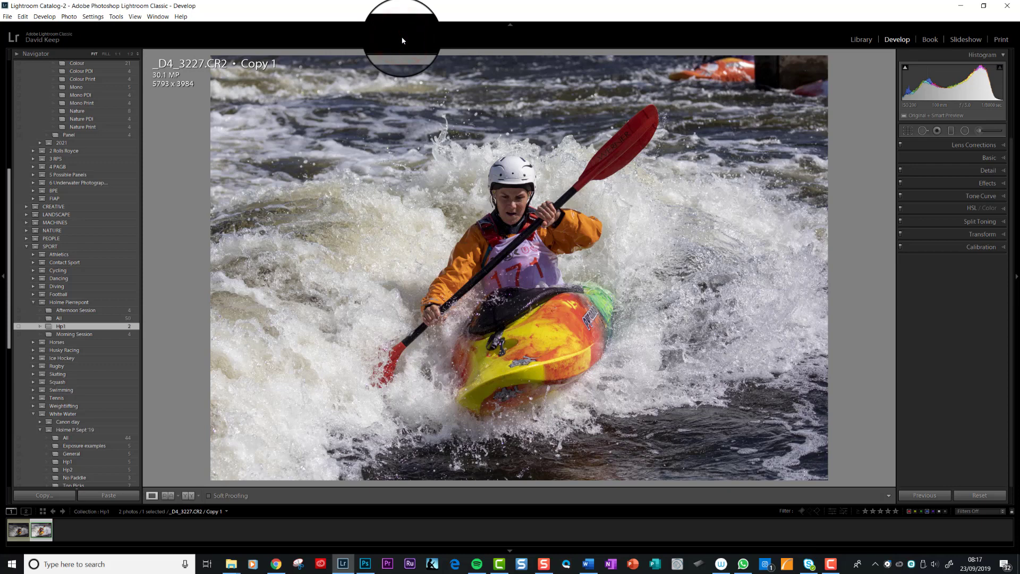
{"action": "key", "text": "ctrl+e"}
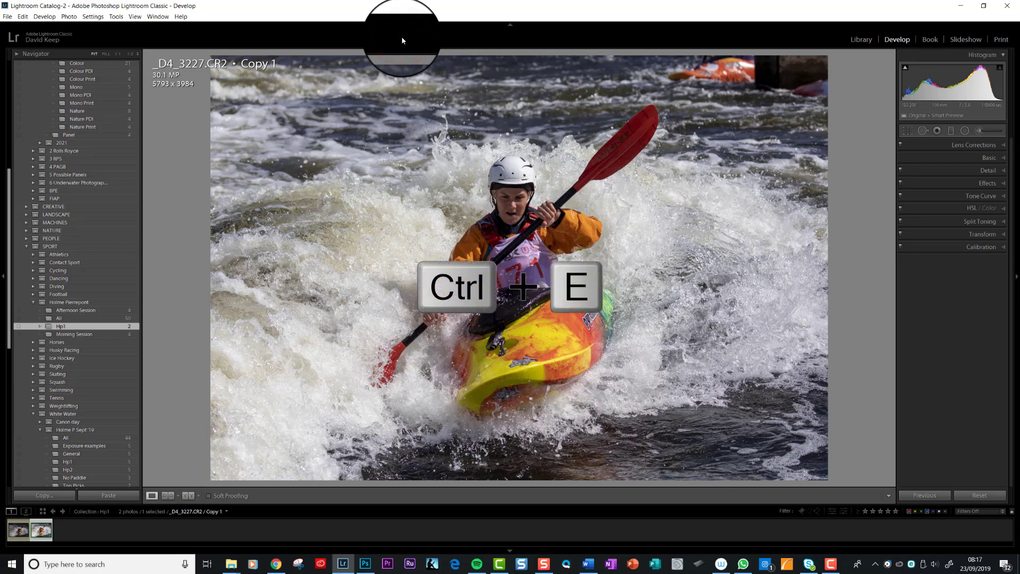